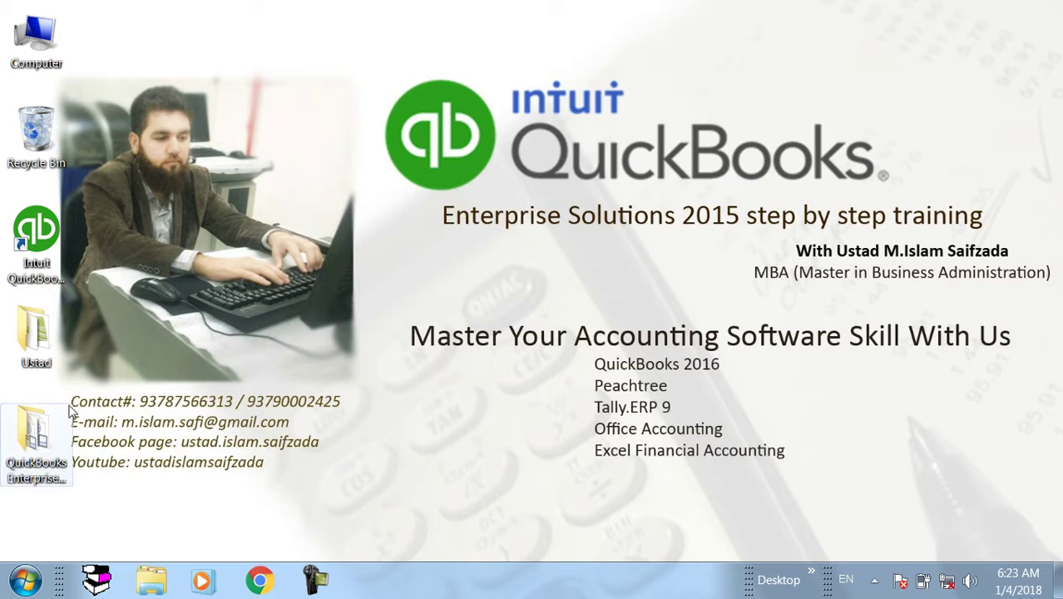
- Open the QuickBooks Enterprise Solutions 2015 Setup folder from the desktop, reposition its window and select Setup.exe
{"action": "left_click", "coordinate": [40, 428]}
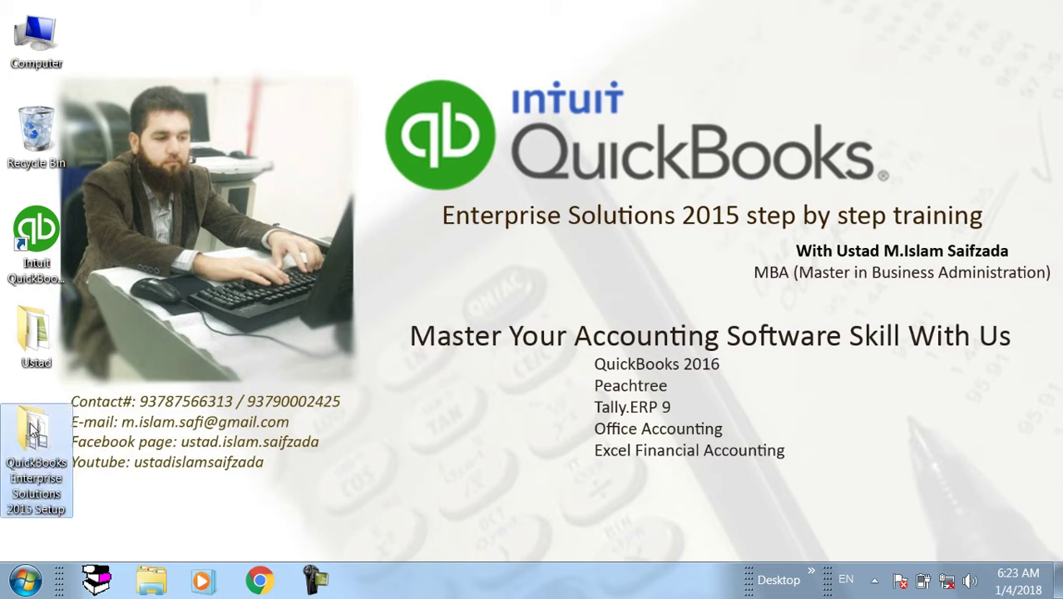
{"action": "double_click", "coordinate": [31, 427]}
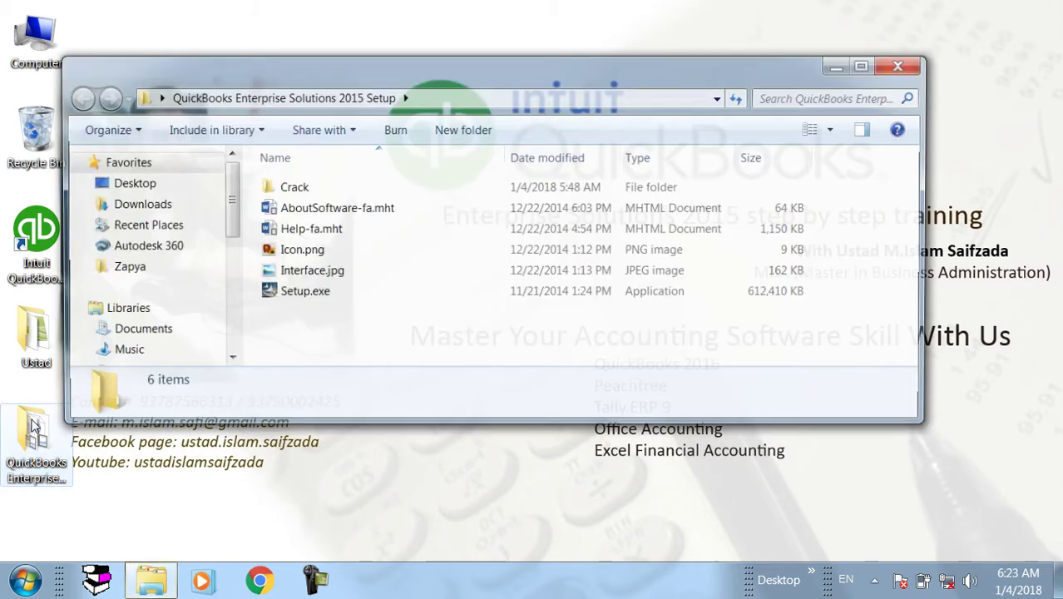
{"action": "left_click_drag", "start_coordinate": [472, 75], "coordinate": [478, 152]}
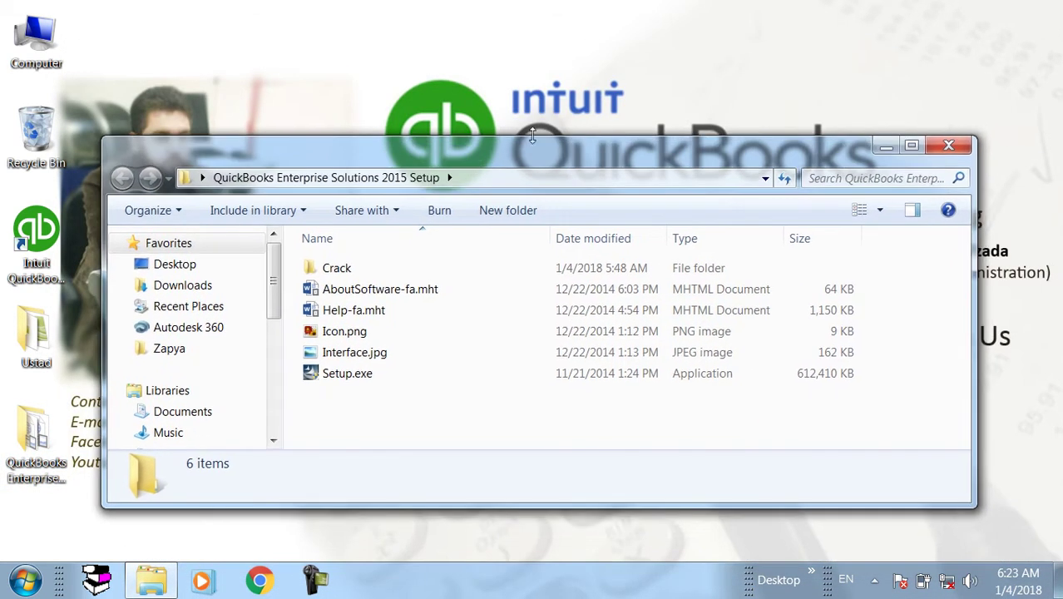
{"action": "right_click", "coordinate": [559, 65]}
{"action": "left_click", "coordinate": [576, 113]}
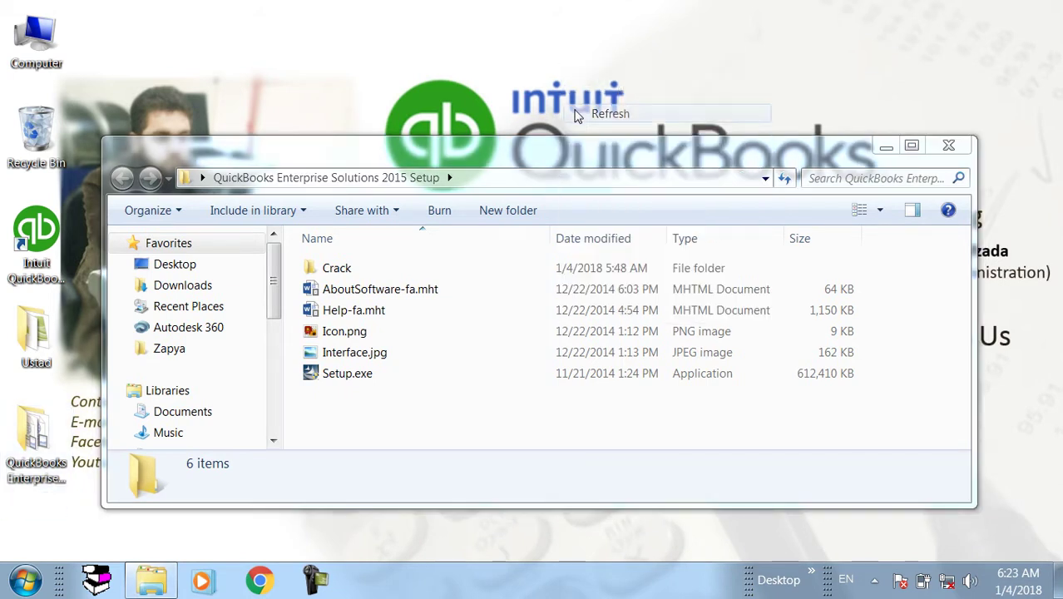
{"action": "left_click_drag", "start_coordinate": [520, 147], "coordinate": [552, 101]}
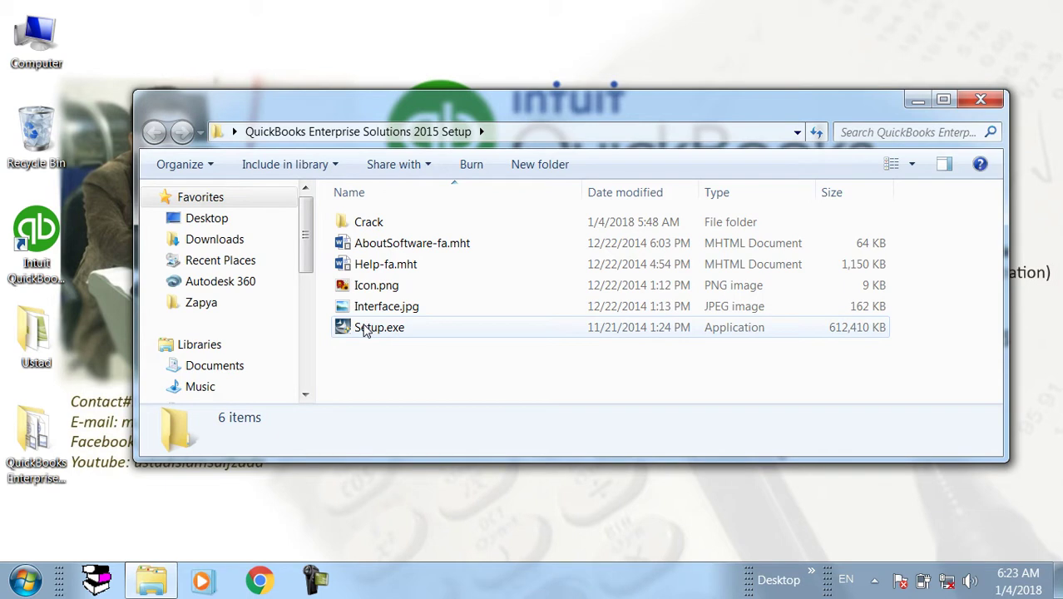
{"action": "left_click", "coordinate": [369, 329]}
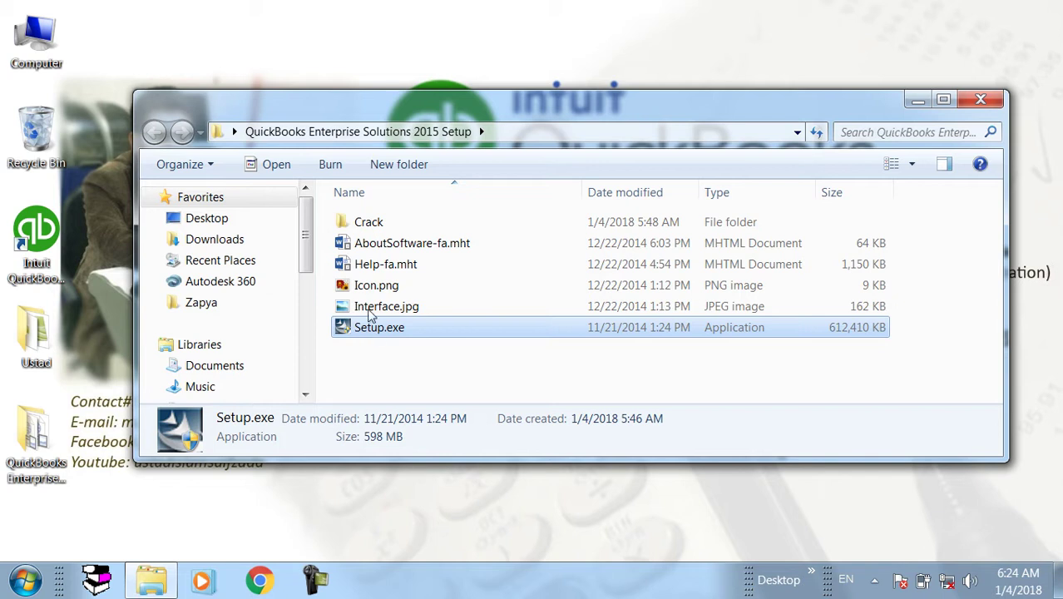
- Open the Crack subfolder and launch Patch.exe, the unauthorized QuickBooks activation patcher
{"action": "double_click", "coordinate": [372, 230]}
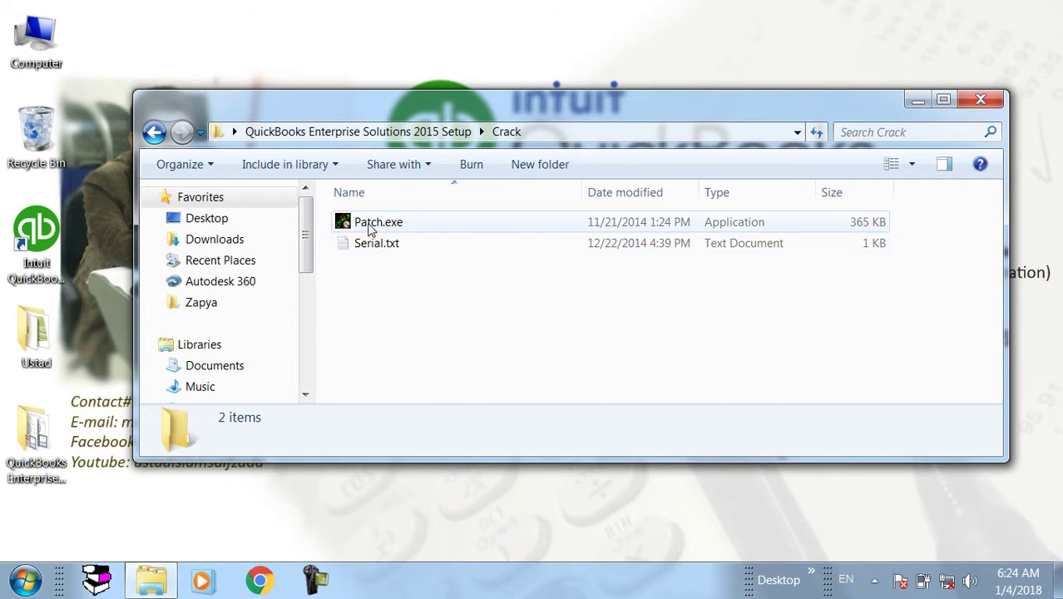
{"action": "left_click", "coordinate": [370, 228]}
{"action": "double_click", "coordinate": [371, 229]}
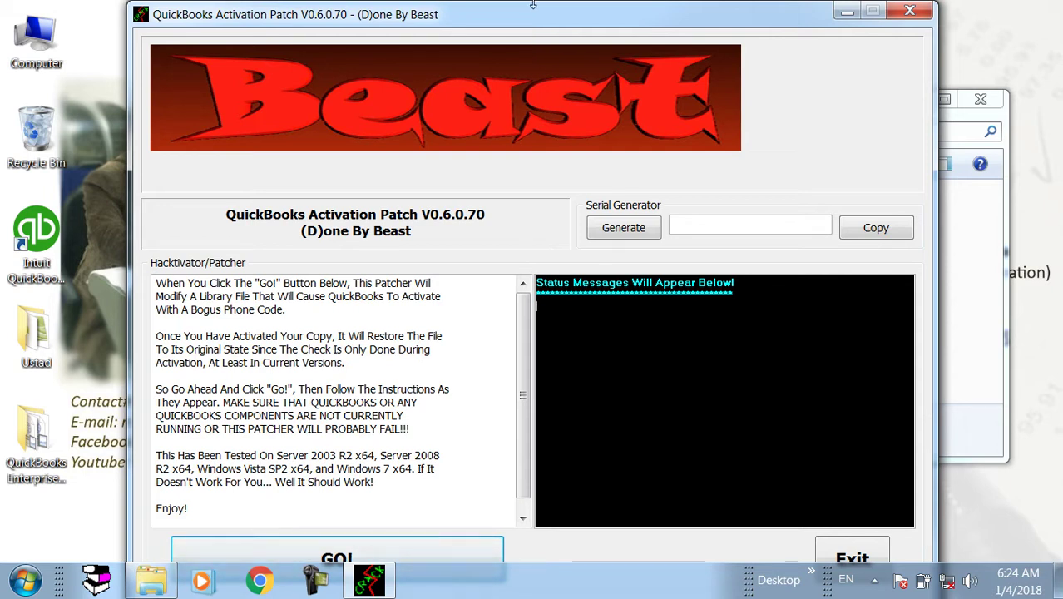
{"action": "mouse_move", "coordinate": [515, 25]}
{"action": "left_mouse_down"}
{"action": "mouse_move", "coordinate": [619, 204]}
{"action": "mouse_move", "coordinate": [551, 34]}
{"action": "mouse_move", "coordinate": [536, 48]}
{"action": "mouse_move", "coordinate": [522, 43]}
{"action": "mouse_move", "coordinate": [530, 51]}
{"action": "mouse_move", "coordinate": [520, 26]}
{"action": "left_mouse_up"}
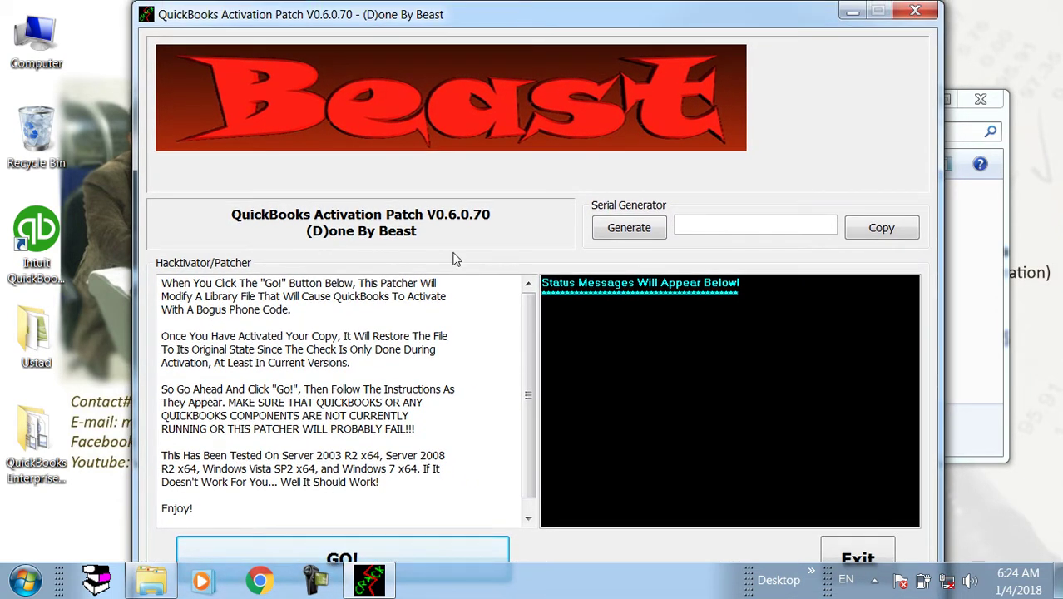
- Run the activation patch, accept ending any running QuickBooks processes, and locate the validation code in the instructions
{"action": "left_click", "coordinate": [431, 549]}
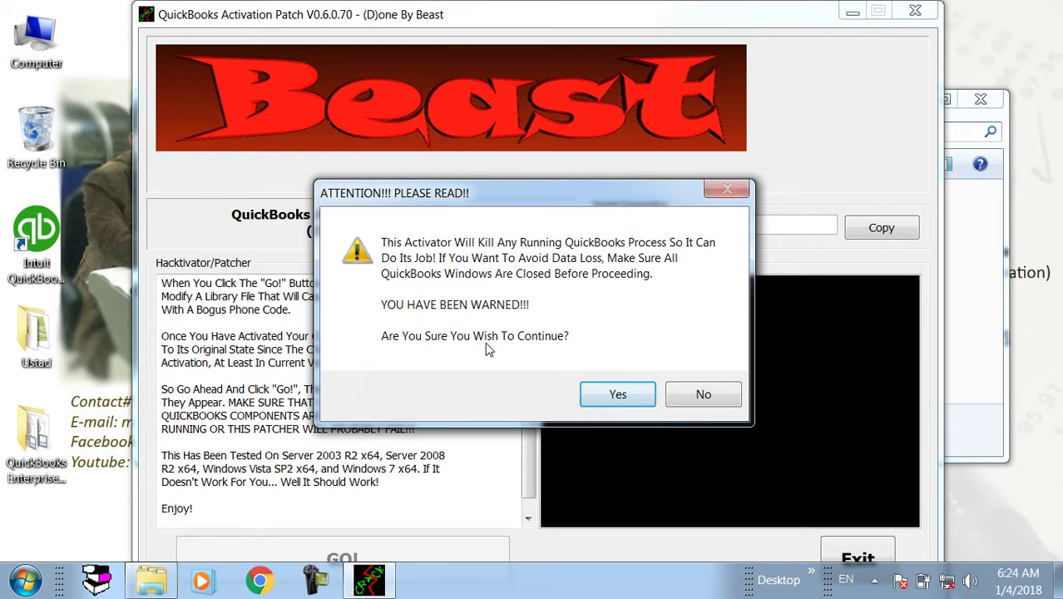
{"action": "left_click", "coordinate": [611, 397]}
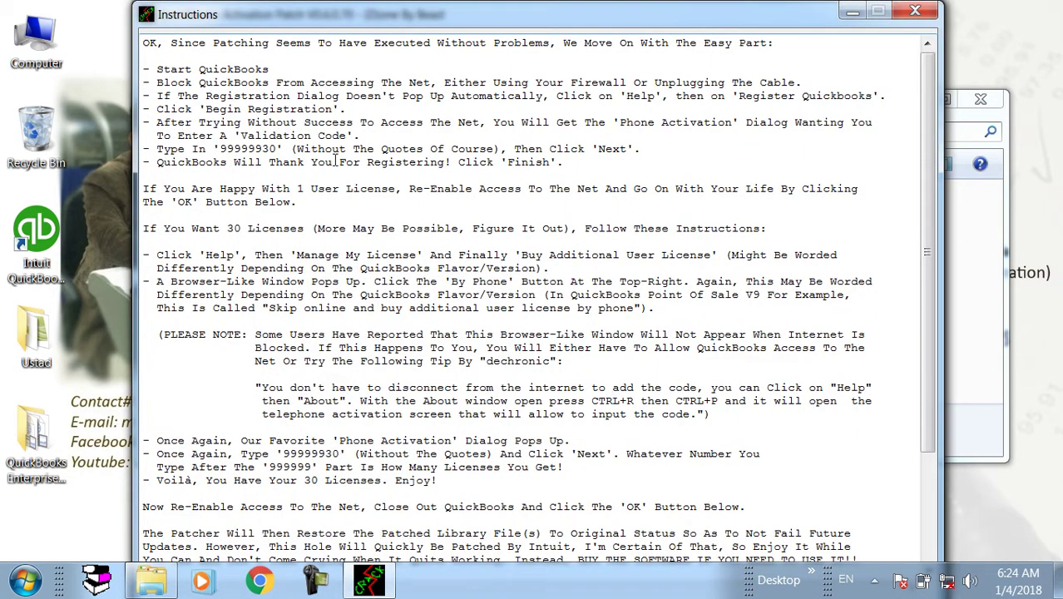
{"action": "left_click_drag", "start_coordinate": [222, 147], "coordinate": [273, 148]}
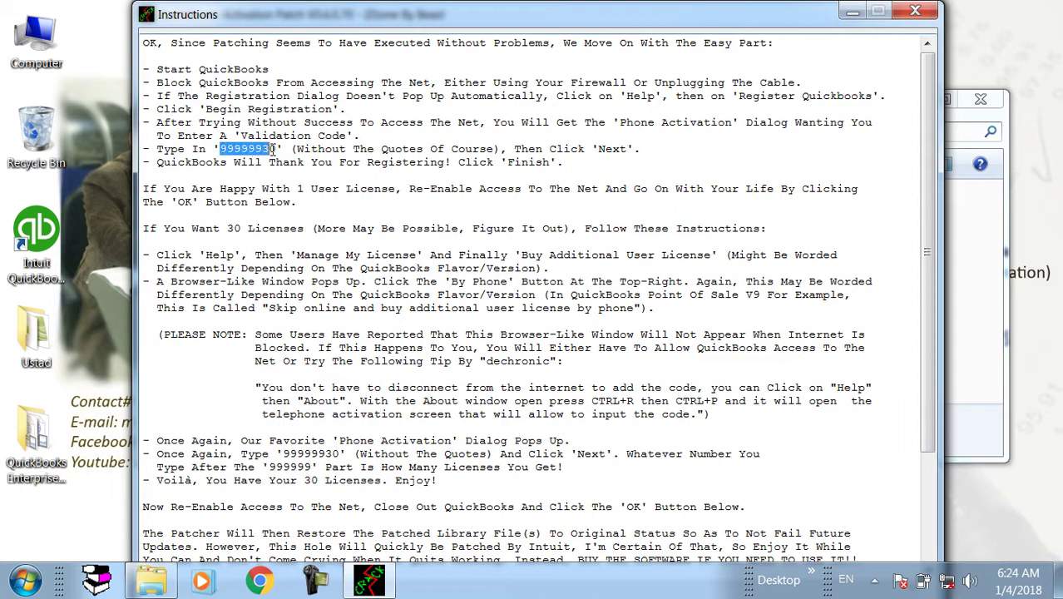
{"action": "left_click", "coordinate": [287, 199]}
- Launch QuickBooks Enterprise Solutions from the desktop, dismiss the Internet Explorer upgrade notice and close the QuickBooks Setup window
{"action": "left_click", "coordinate": [55, 232]}
{"action": "double_click", "coordinate": [55, 232]}
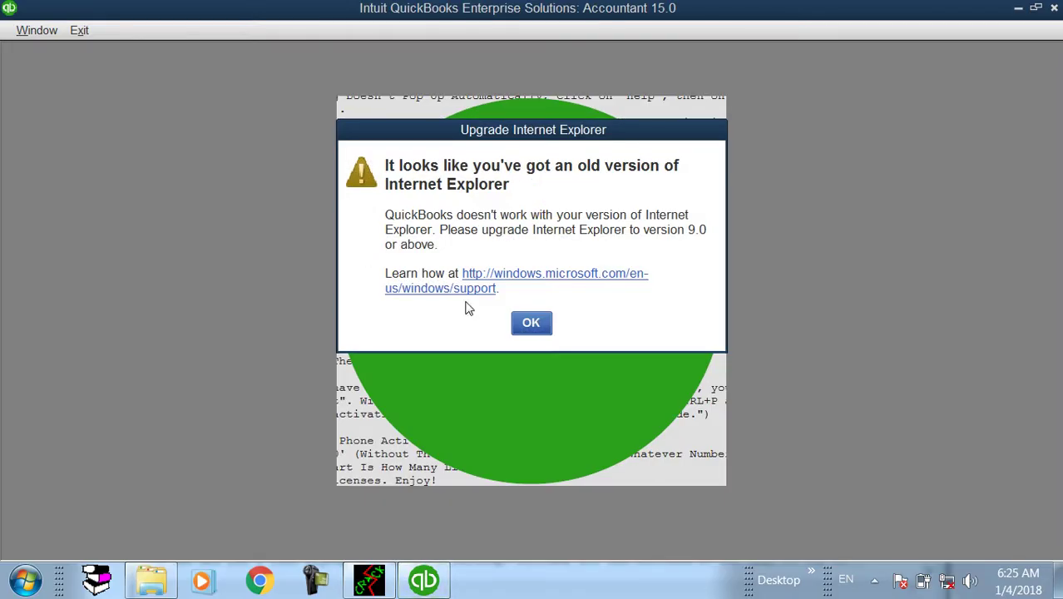
{"action": "left_click", "coordinate": [526, 326]}
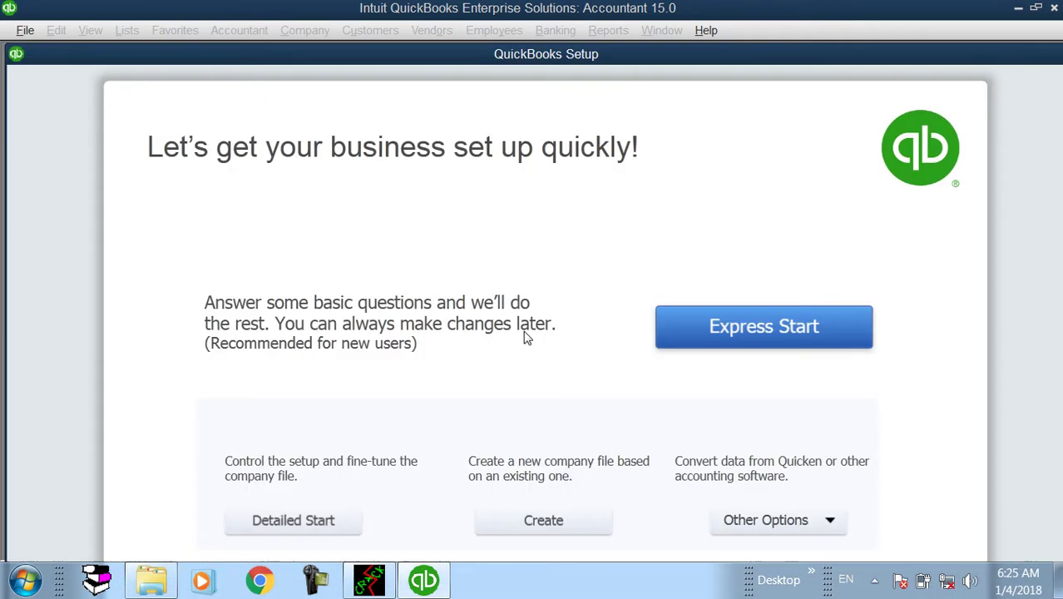
{"action": "left_click_drag", "start_coordinate": [914, 55], "coordinate": [847, 67]}
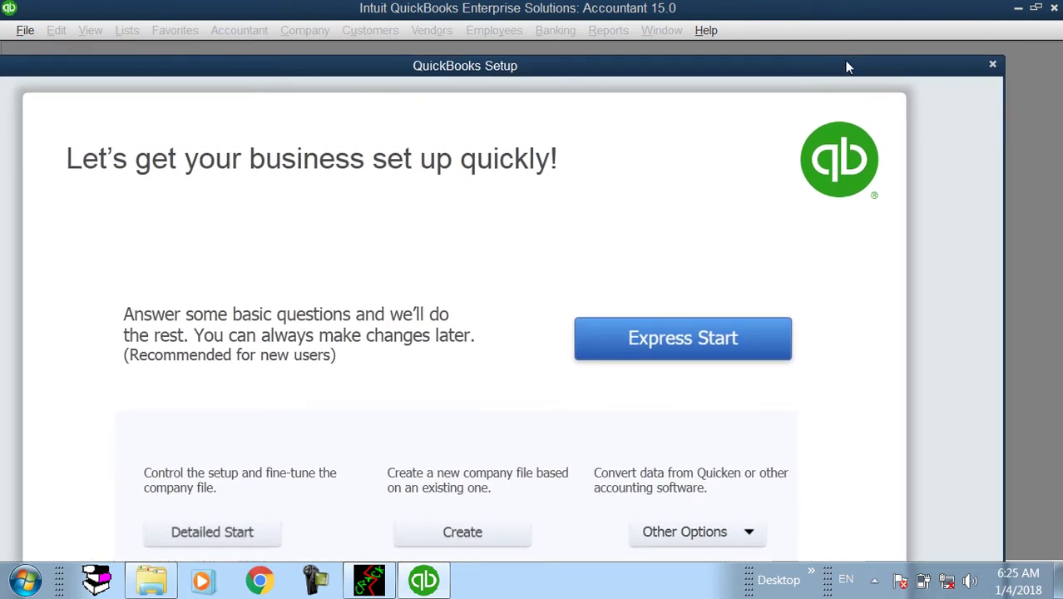
{"action": "left_click", "coordinate": [993, 65]}
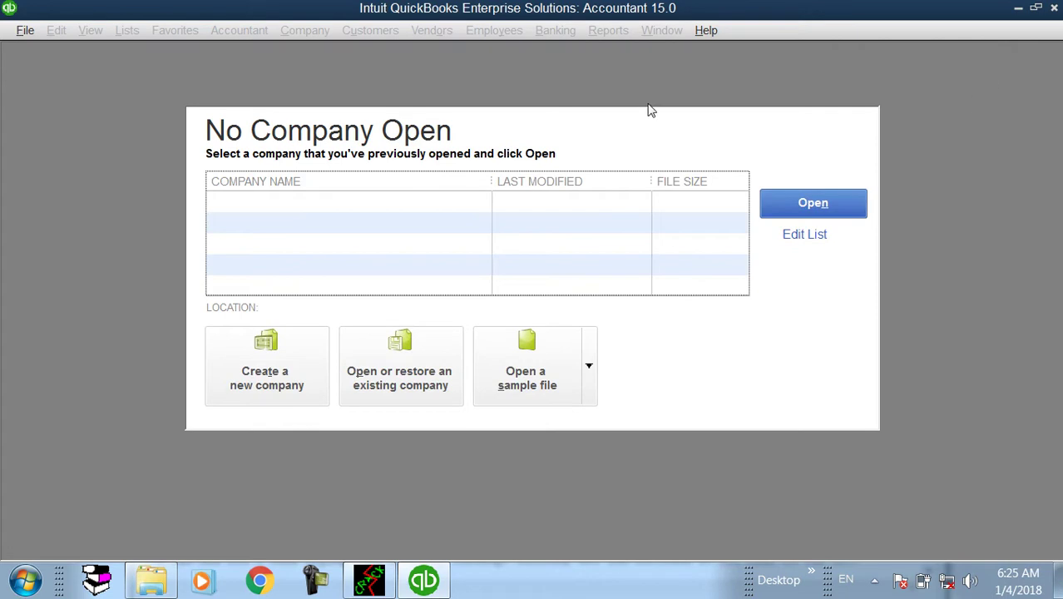
- Open the QuickBooks product registration and begin registering
{"action": "left_click", "coordinate": [705, 33]}
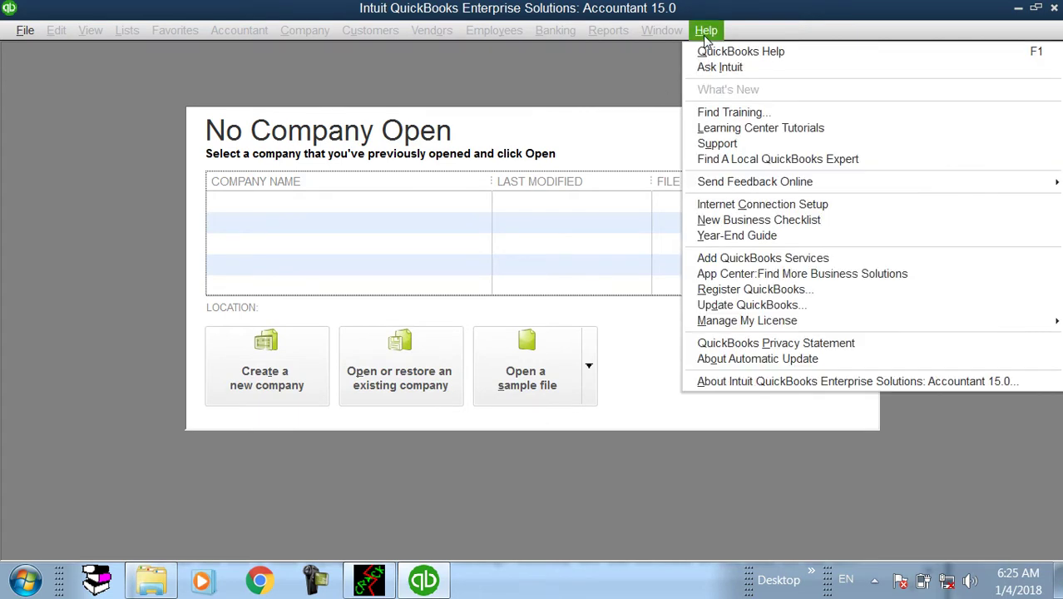
{"action": "left_click", "coordinate": [710, 292]}
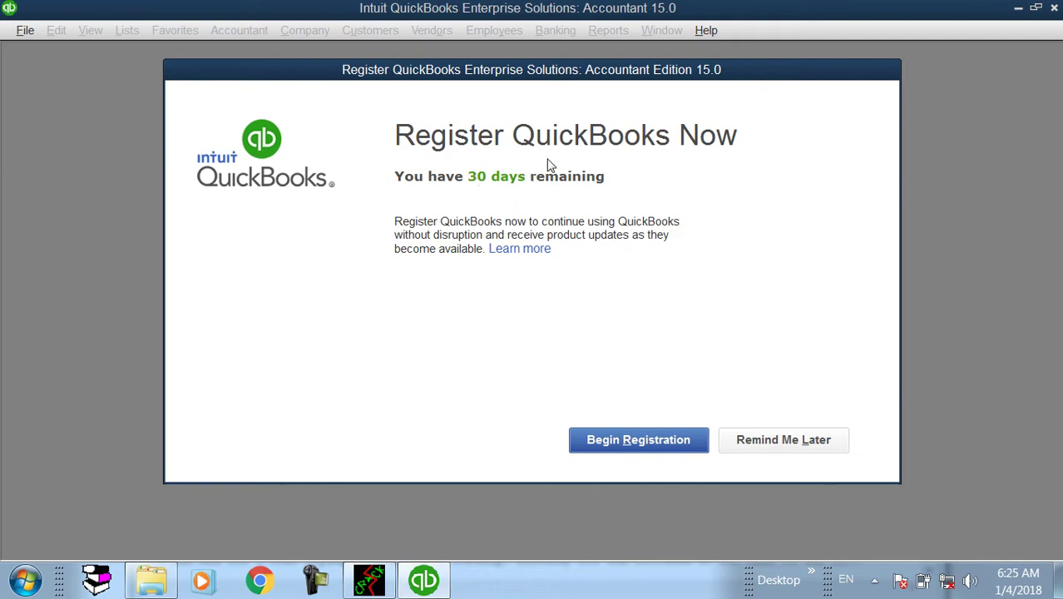
{"action": "left_click", "coordinate": [625, 443]}
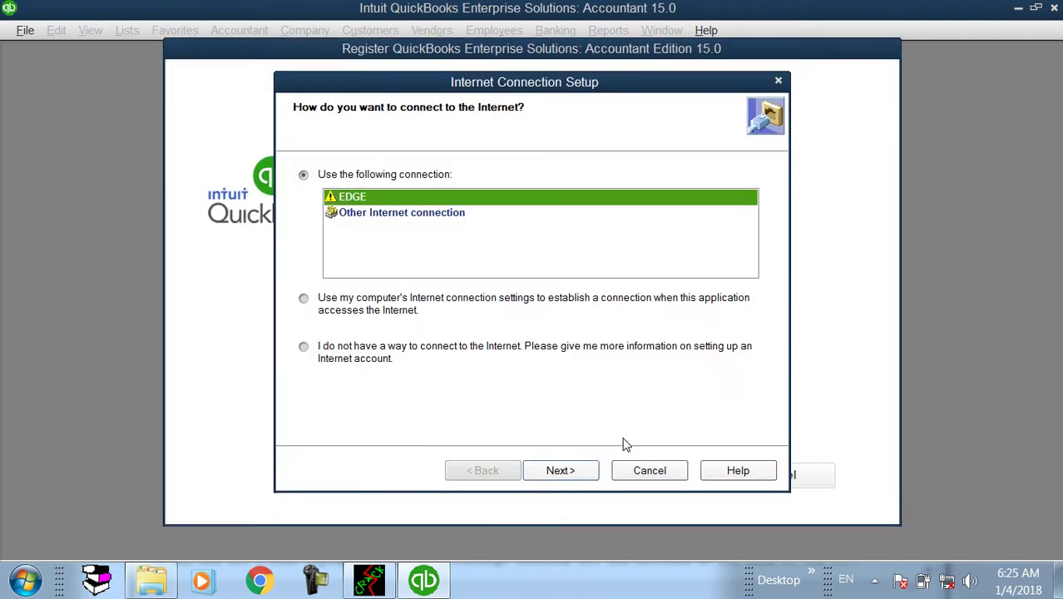
- Complete the Internet Connection Setup by stating that there is no way to connect to the Internet
{"action": "left_click", "coordinate": [360, 354]}
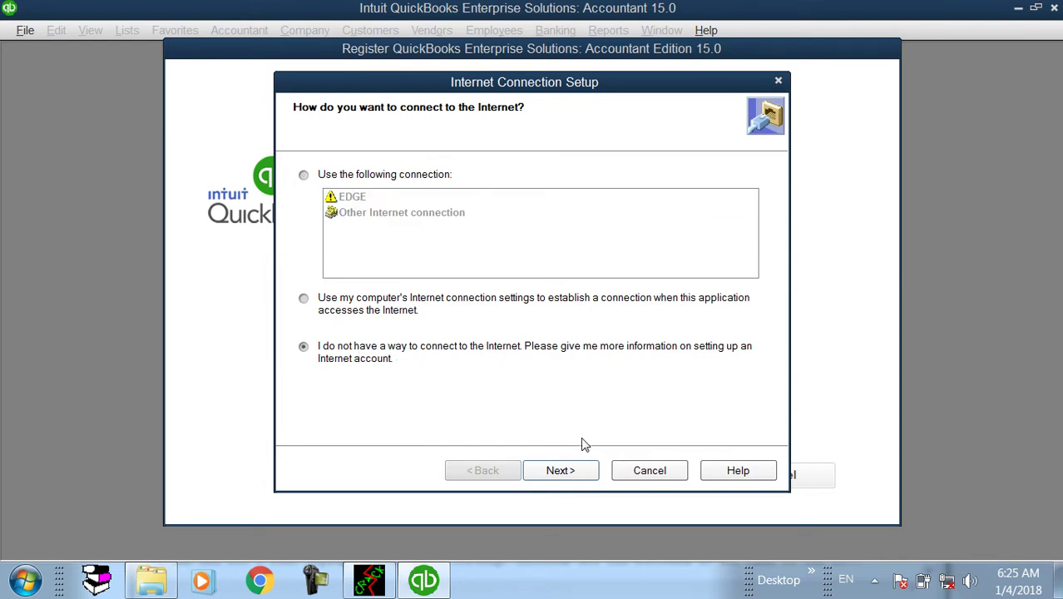
{"action": "left_click", "coordinate": [566, 473]}
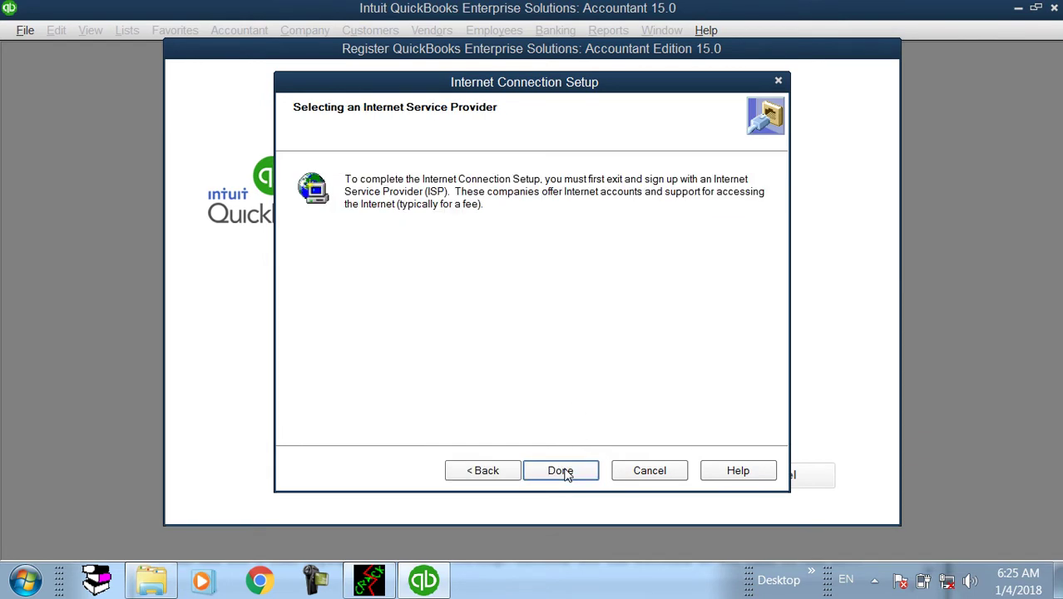
{"action": "left_click", "coordinate": [560, 470]}
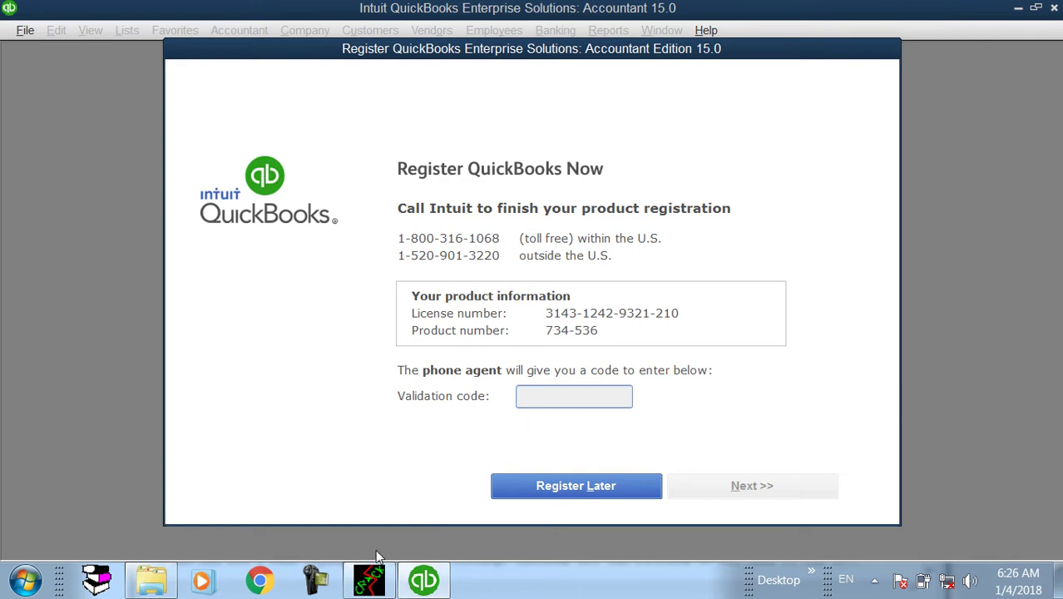
- Copy the validation code from the patcher's instructions into the registration's Validation code field, submit it and finish the registration
{"action": "left_click", "coordinate": [369, 580]}
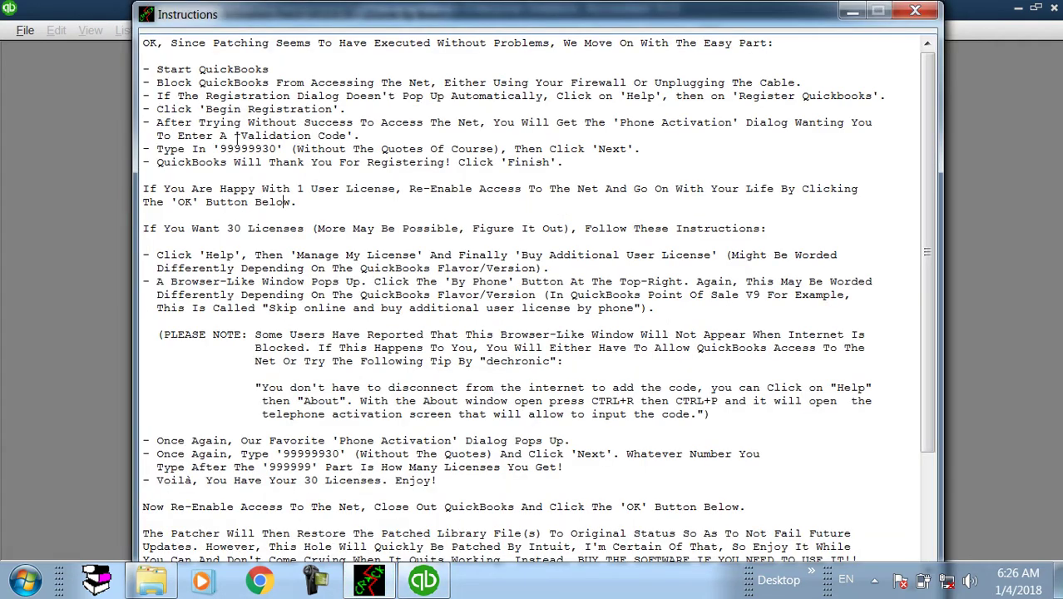
{"action": "left_click_drag", "start_coordinate": [219, 148], "coordinate": [271, 148]}
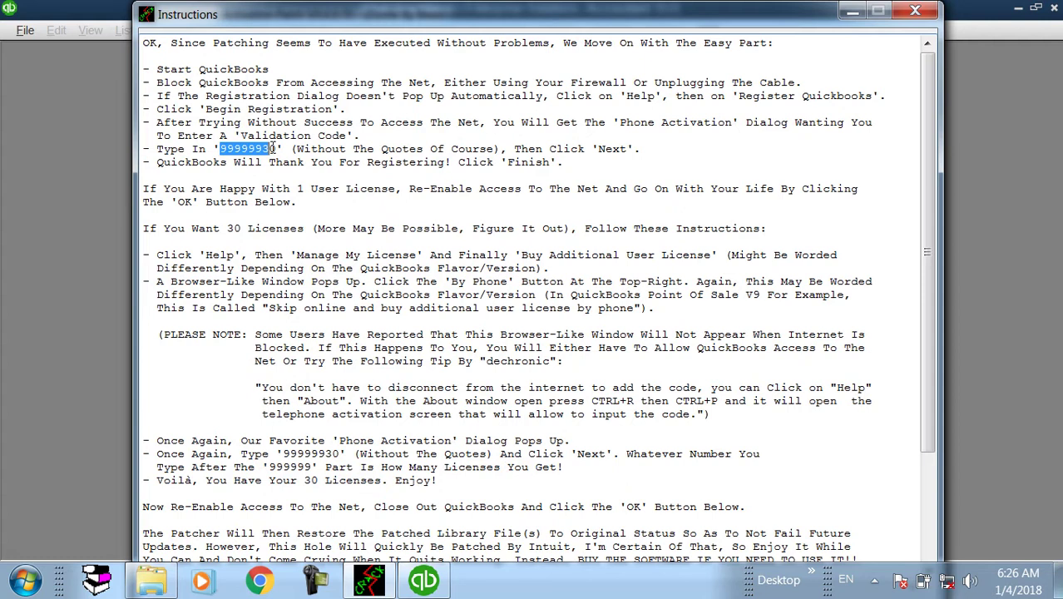
{"action": "right_click", "coordinate": [249, 148]}
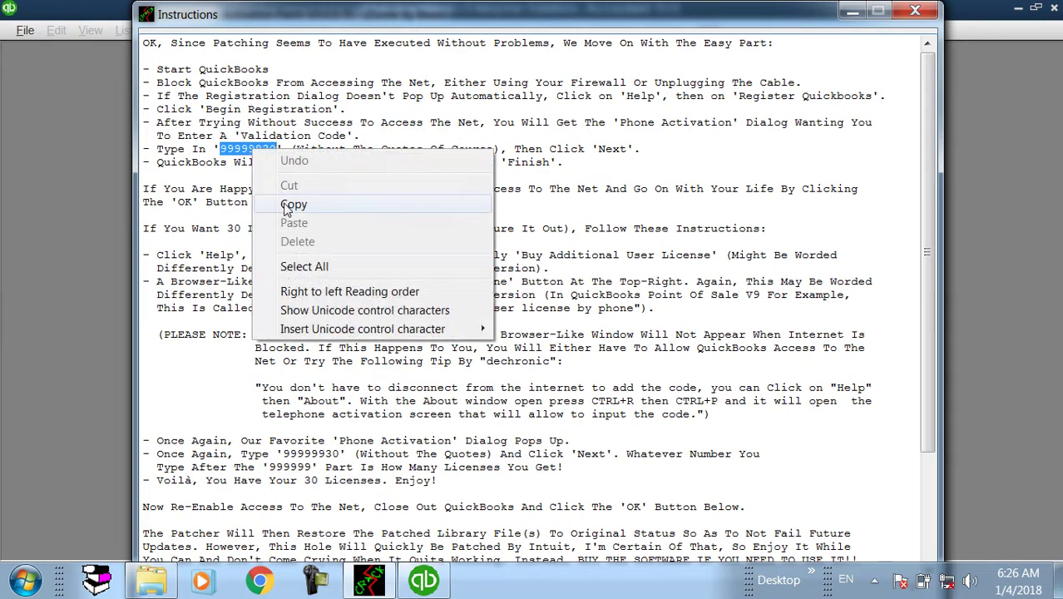
{"action": "left_click", "coordinate": [291, 204]}
{"action": "left_click", "coordinate": [424, 580]}
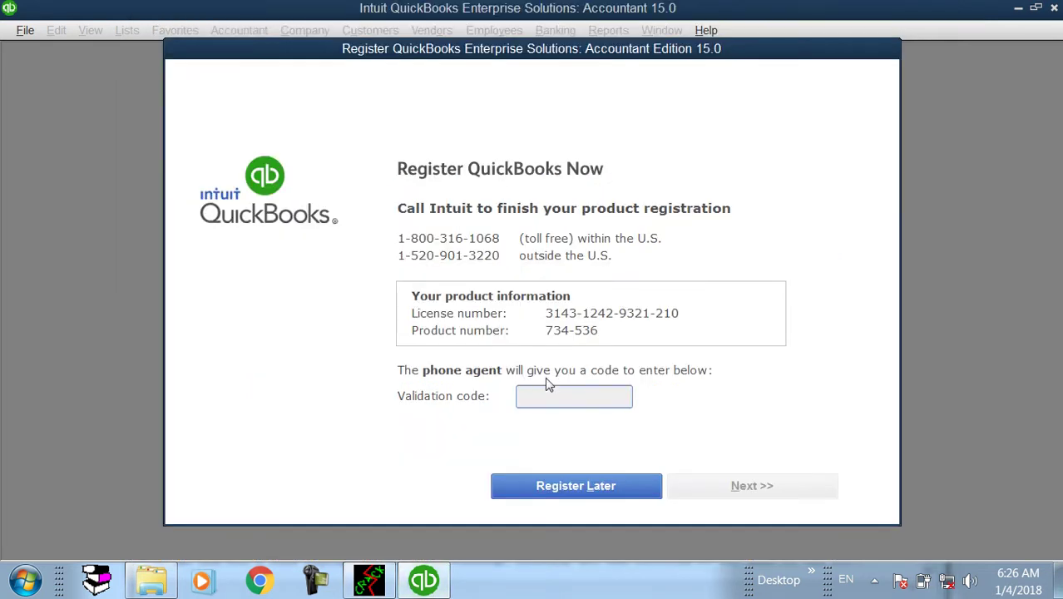
{"action": "right_click", "coordinate": [541, 395]}
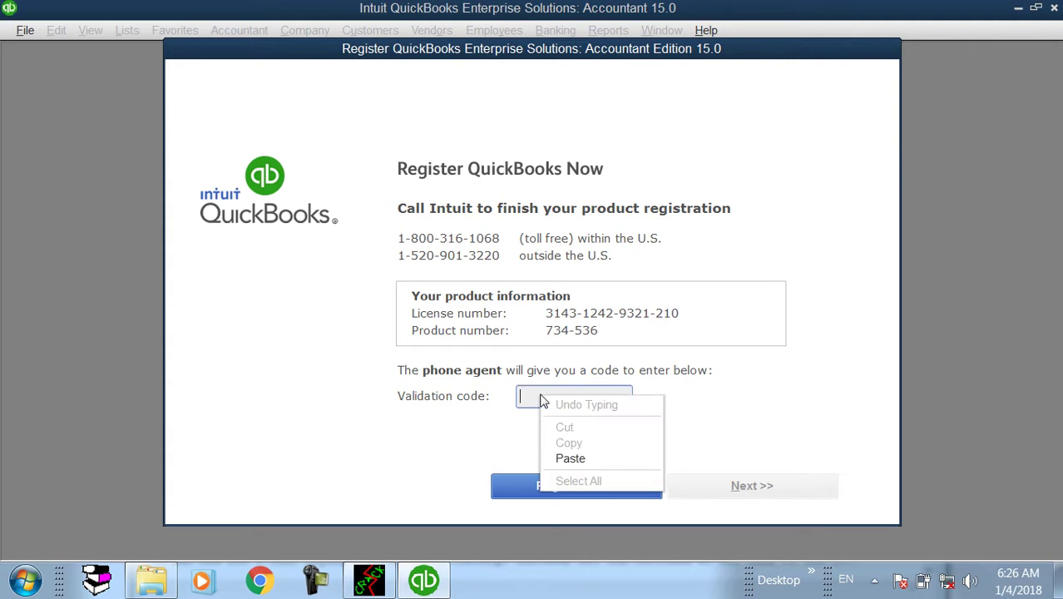
{"action": "left_click", "coordinate": [559, 455]}
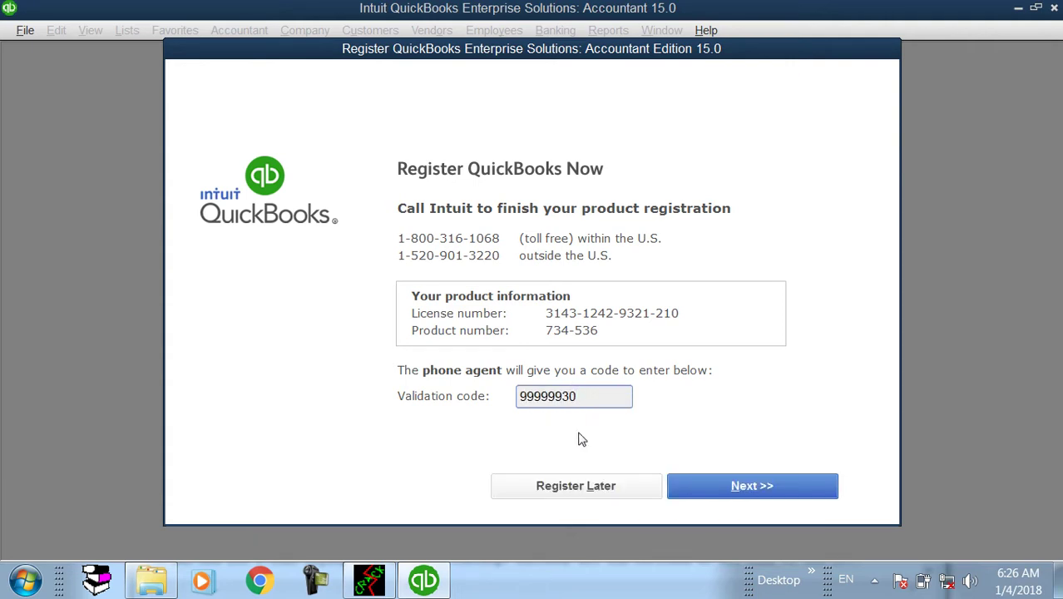
{"action": "left_click", "coordinate": [698, 490]}
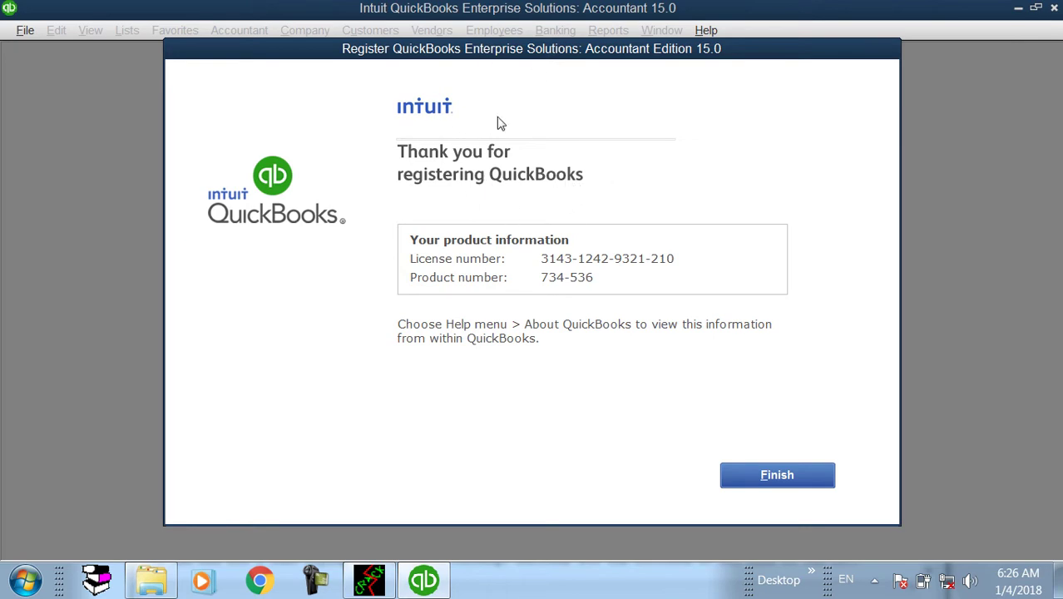
{"action": "left_click", "coordinate": [746, 480]}
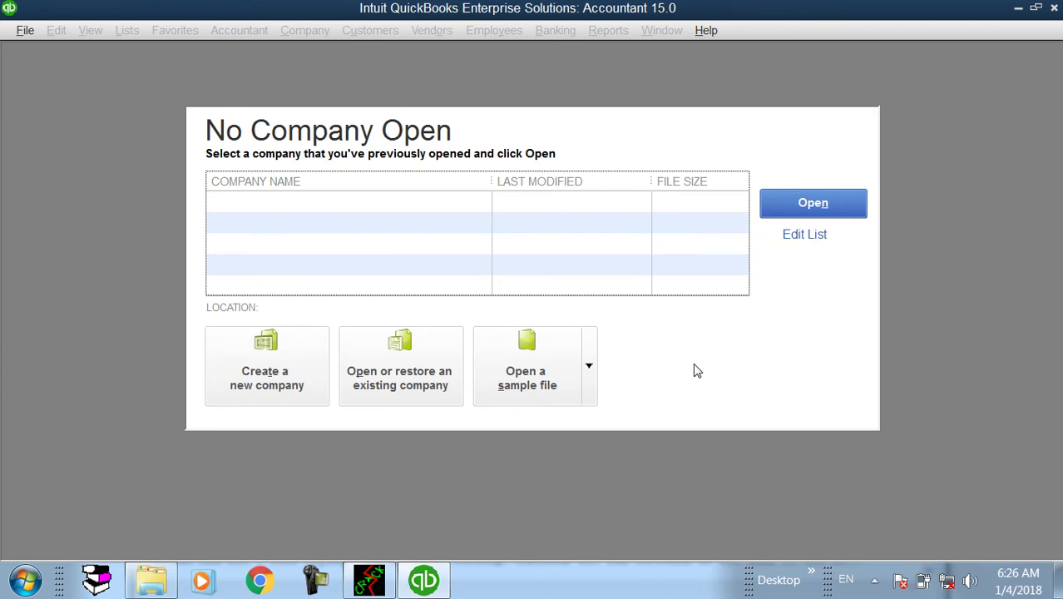
- Switch back to the patcher, close its instructions so the original library is restored, and close the patcher
{"action": "left_click", "coordinate": [369, 580]}
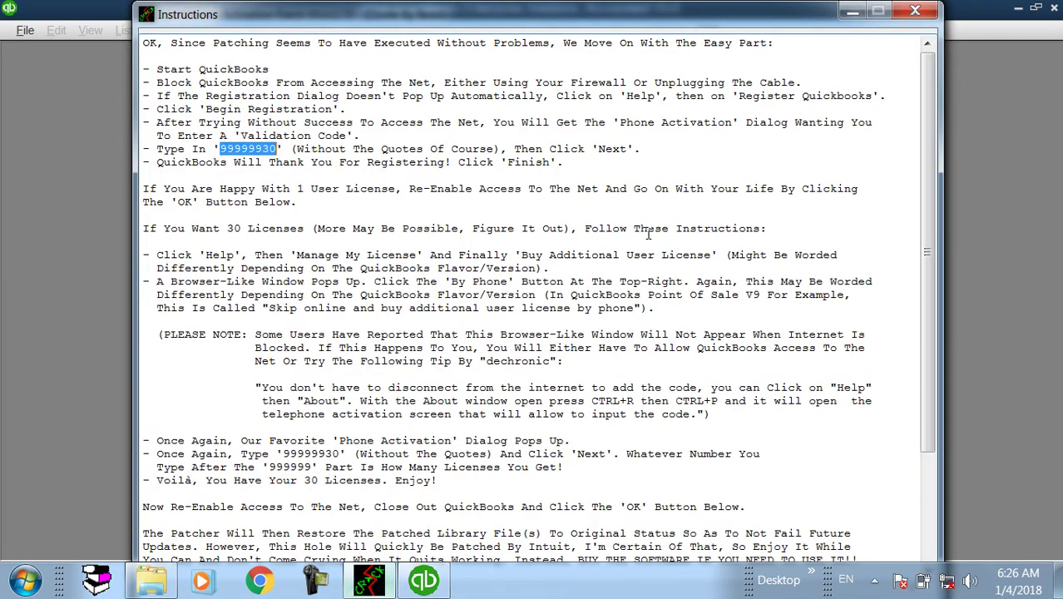
{"action": "left_click", "coordinate": [914, 10]}
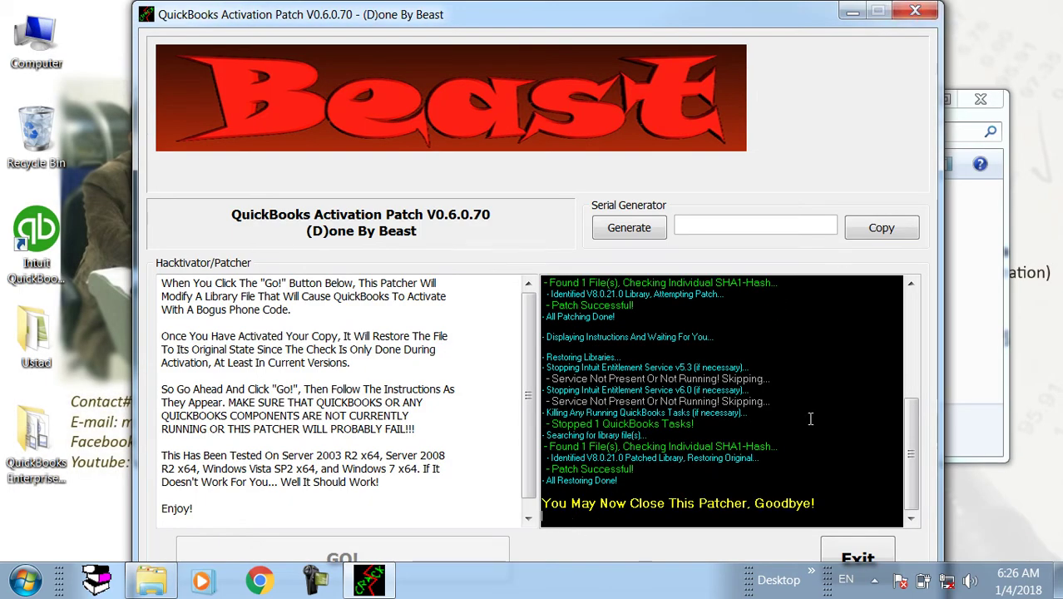
{"action": "left_click", "coordinate": [915, 10]}
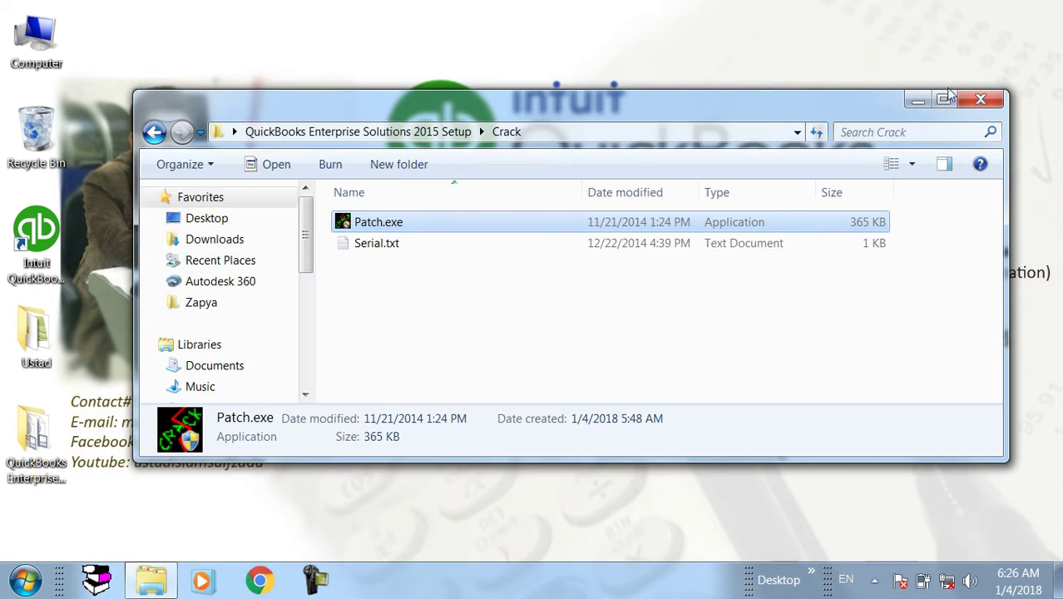
- Close the Crack folder window and refresh the desktop
{"action": "left_click", "coordinate": [979, 101]}
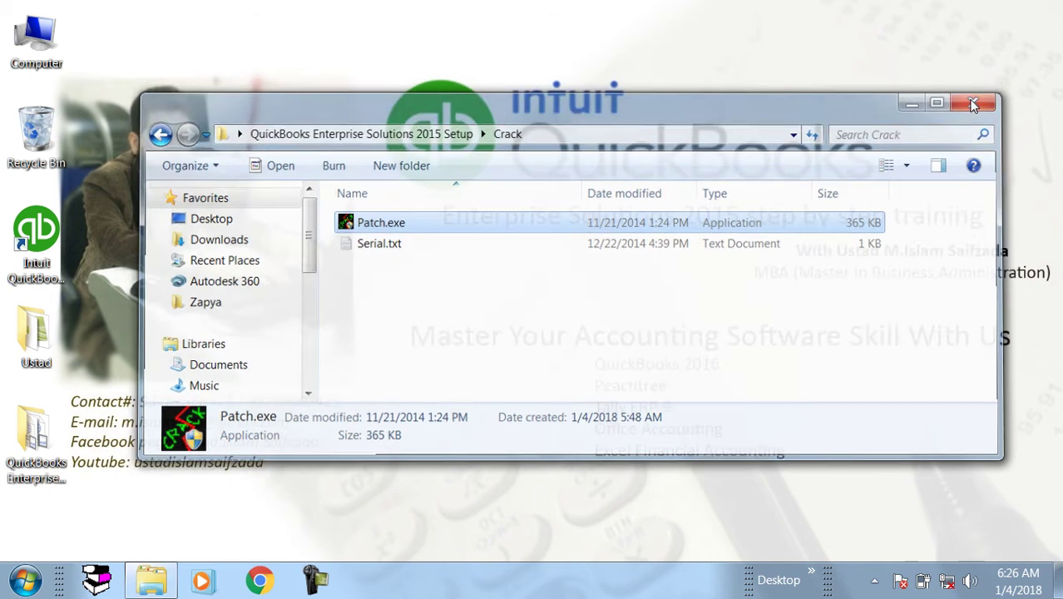
{"action": "right_click", "coordinate": [645, 90]}
{"action": "left_click", "coordinate": [675, 131]}
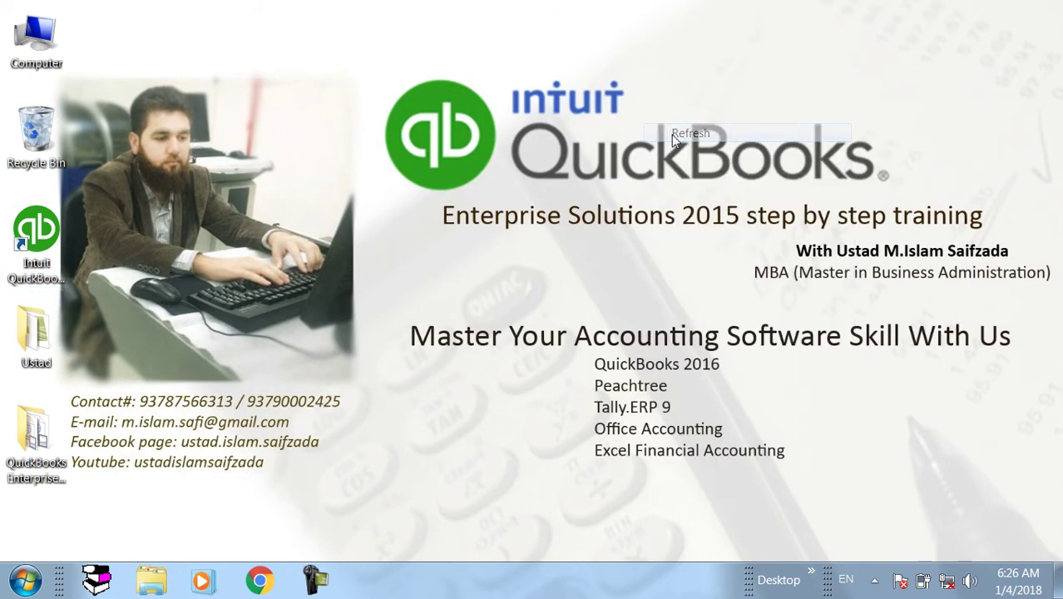